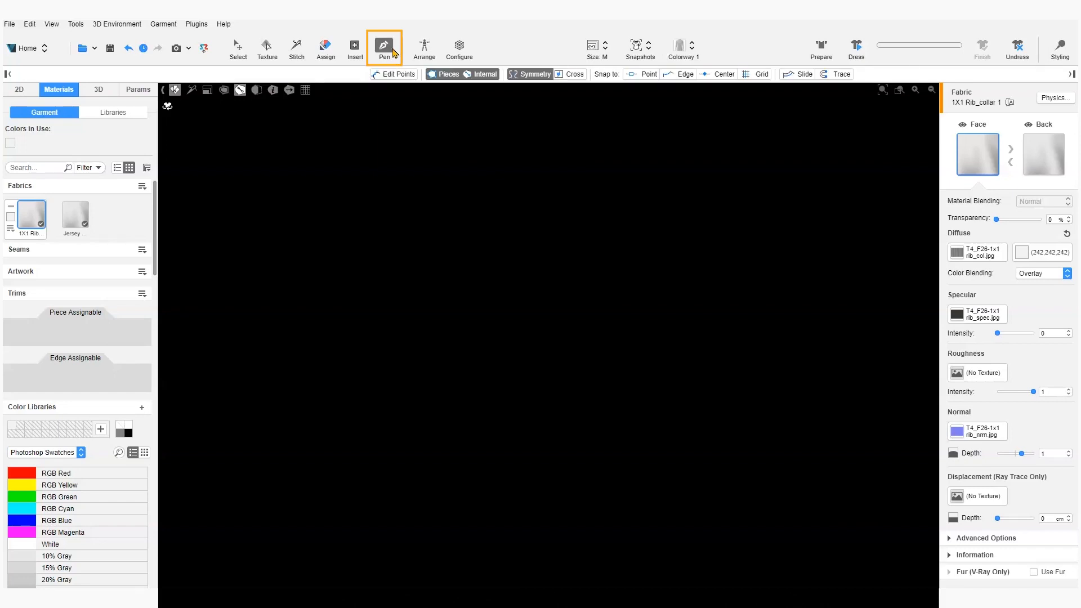
Draw a straight horizontal line between two points with the Pen tool and undo it.
left_click(331, 296)
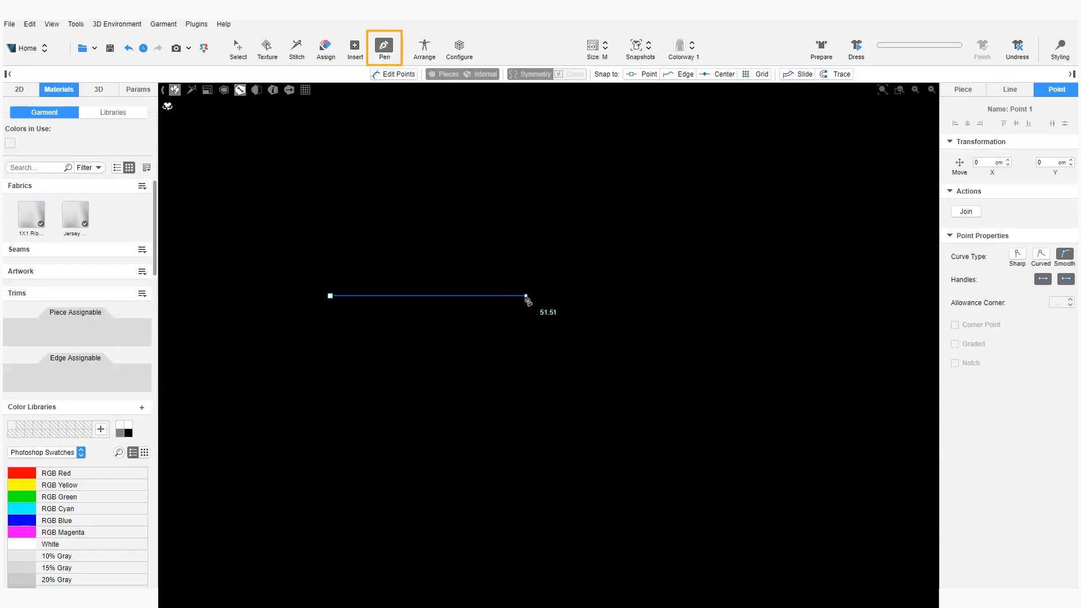
left_click(581, 296)
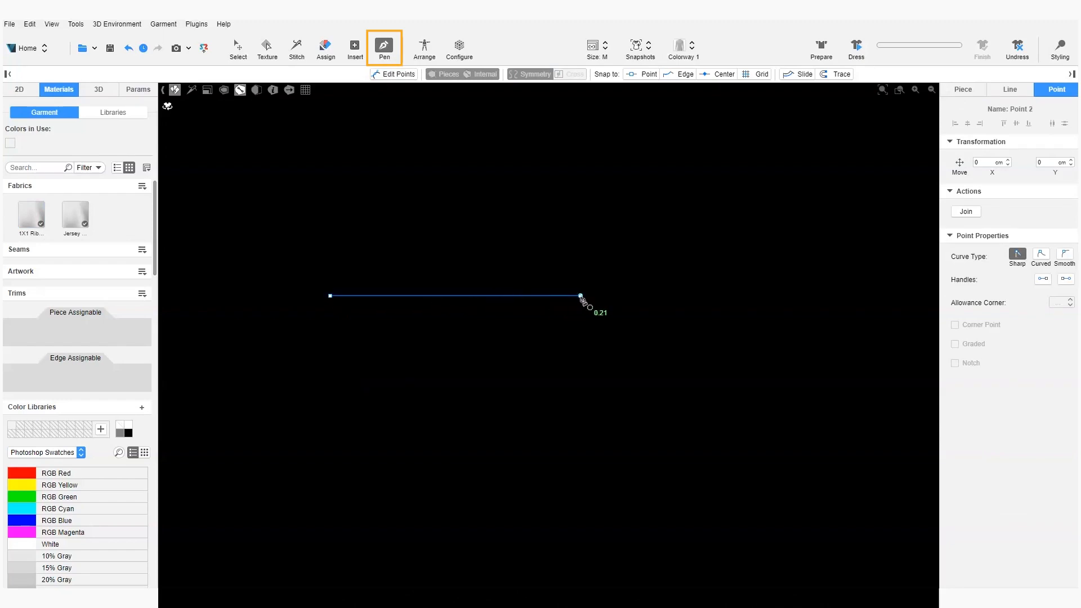
left_click(580, 297)
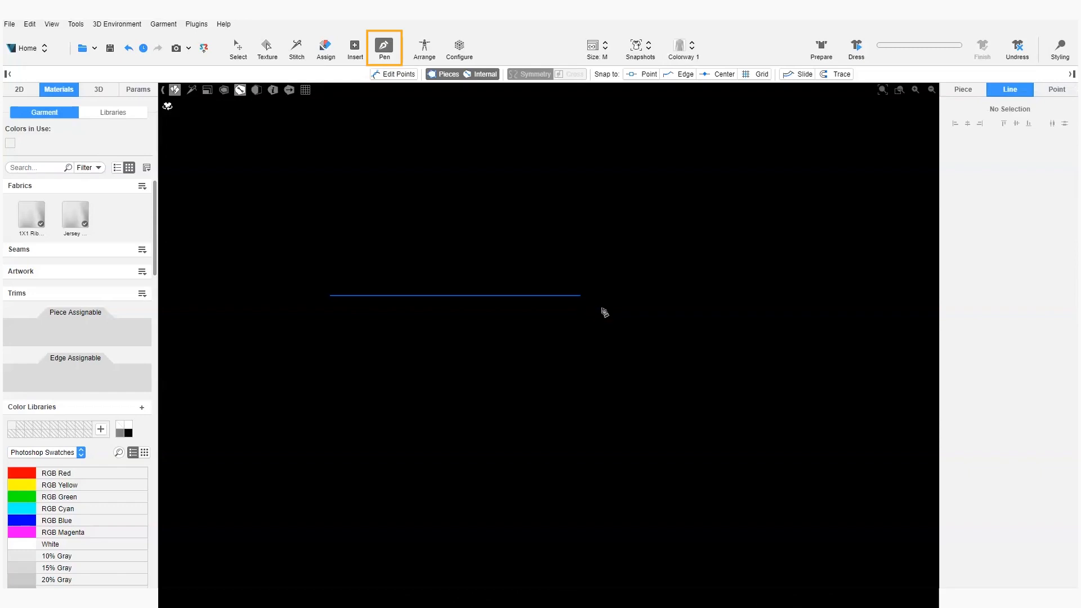
key("ctrl+z")
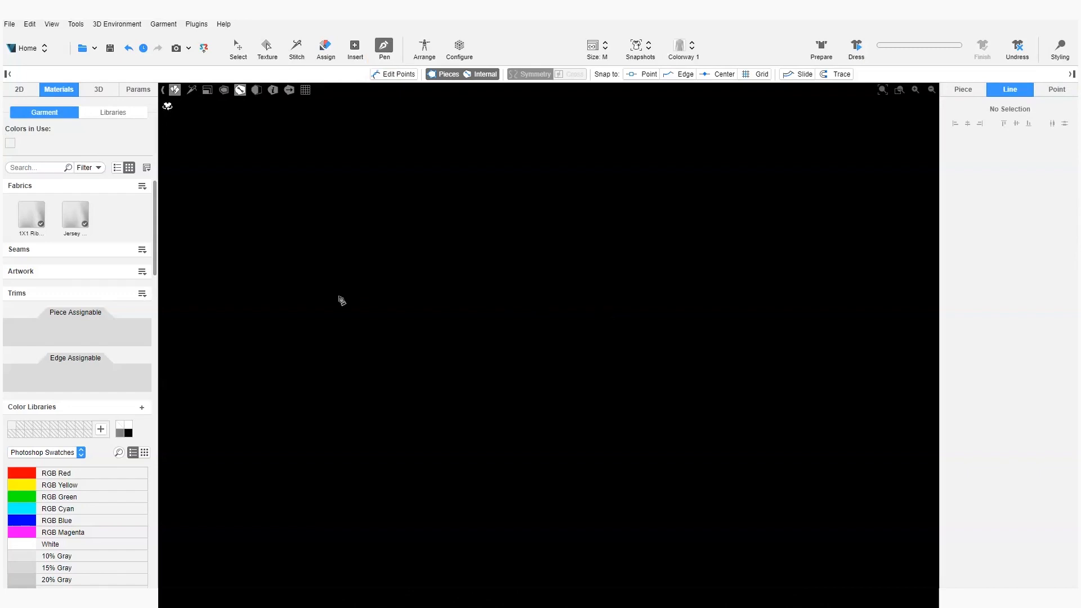
Draw a wavy line through three points, pulling out curve handles at the second and third points.
left_click(338, 296)
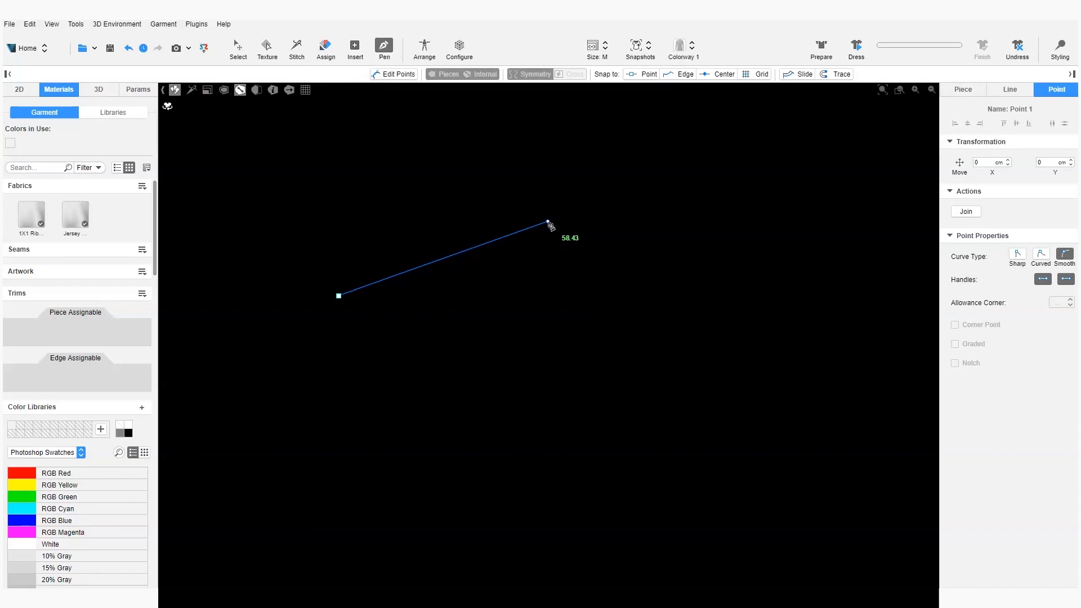
left_click_drag(549, 222, 648, 305)
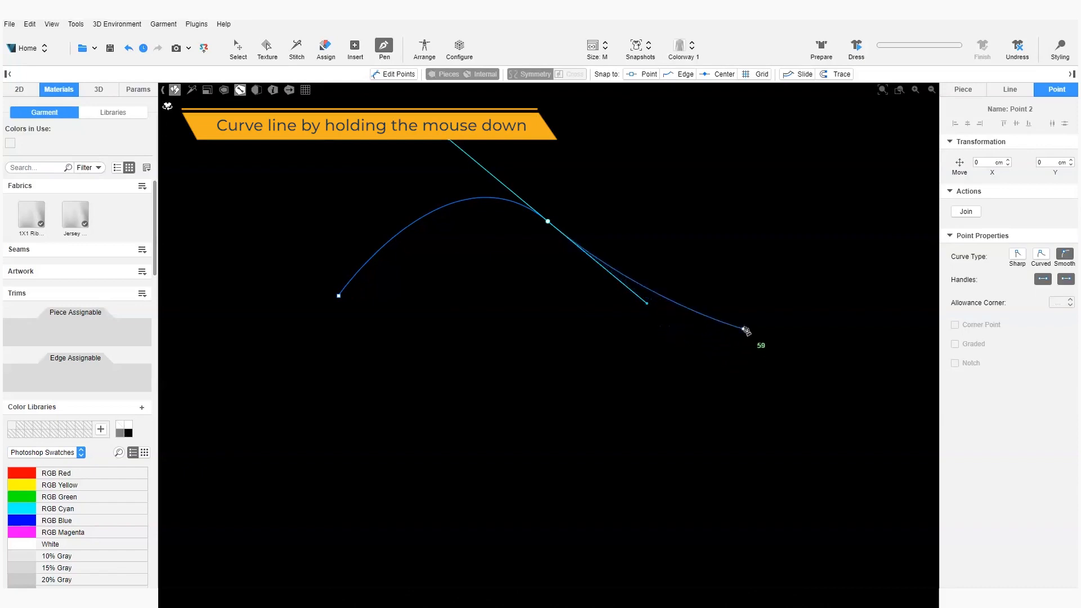
left_click_drag(773, 274, 864, 164)
Move the wavy line's middle point about -6.2 cm in X and 3.7 cm in Y, and swing its outgoing handle upward independently to form a corner.
left_click_drag(548, 222, 524, 237)
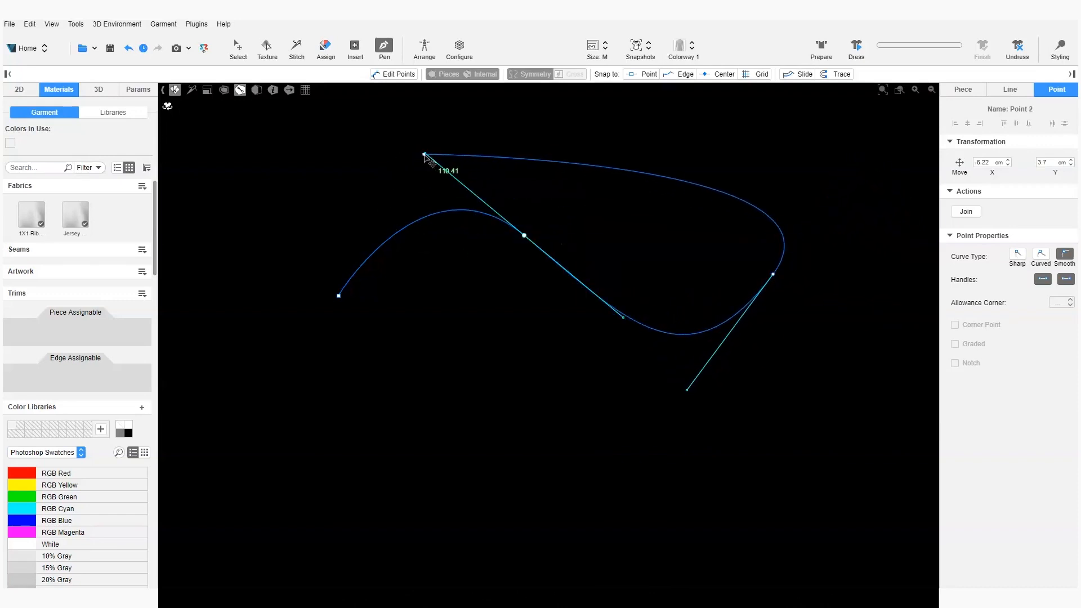
mouse_move(424, 154)
left_mouse_down()
mouse_move(408, 178)
mouse_move(420, 163)
left_mouse_up()
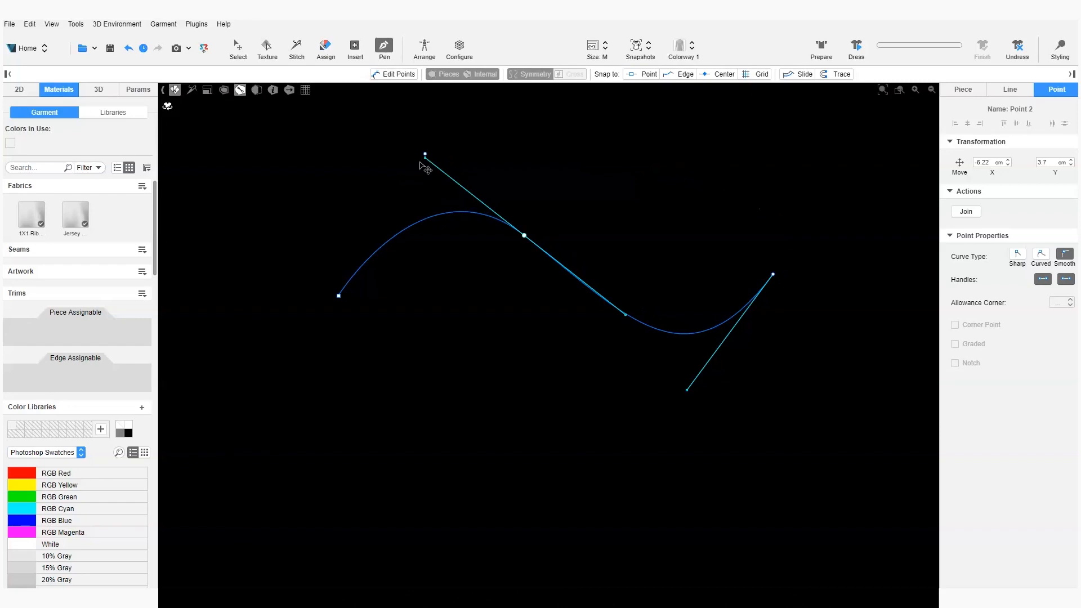
left_click_drag(424, 165, 467, 162)
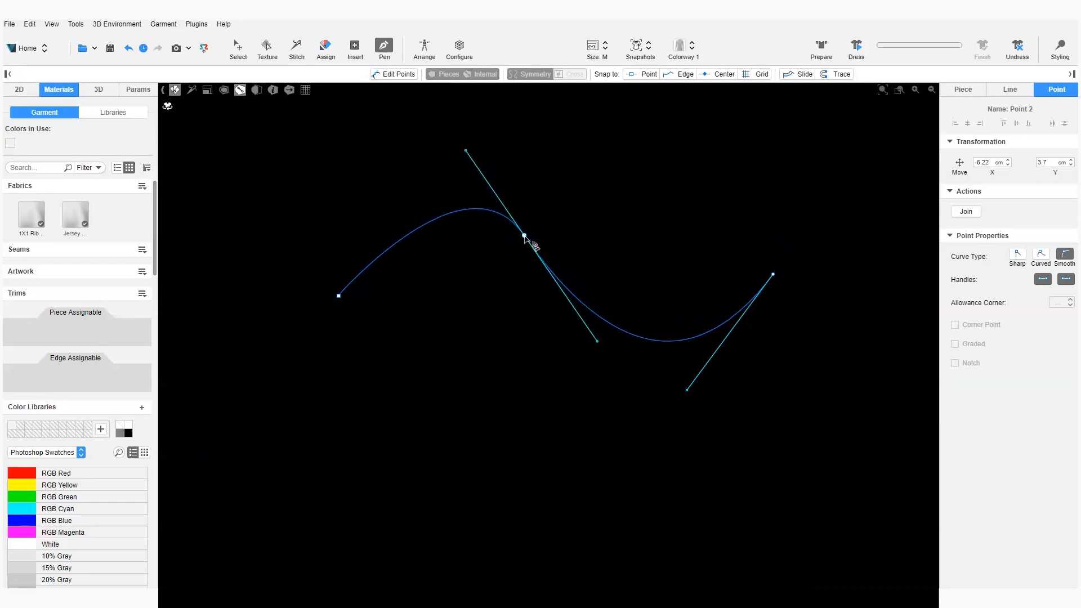
key("alt")
left_click_drag(597, 342, 634, 139)
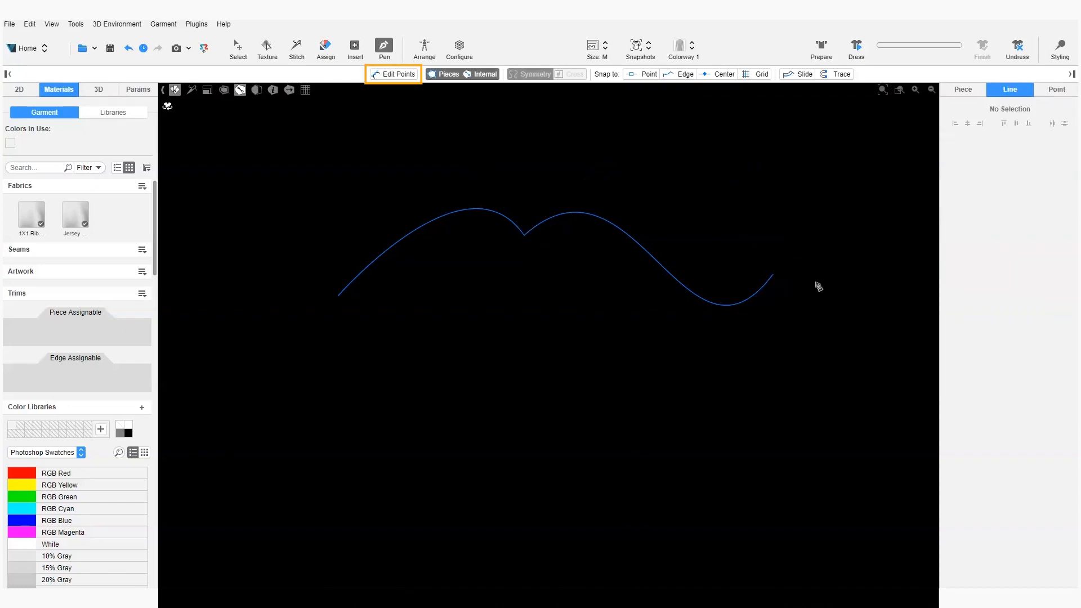
Enable point editing, shift the middle point about -1.3 cm in X and 5.3 cm in Y, and add points along both arches.
left_click(398, 75)
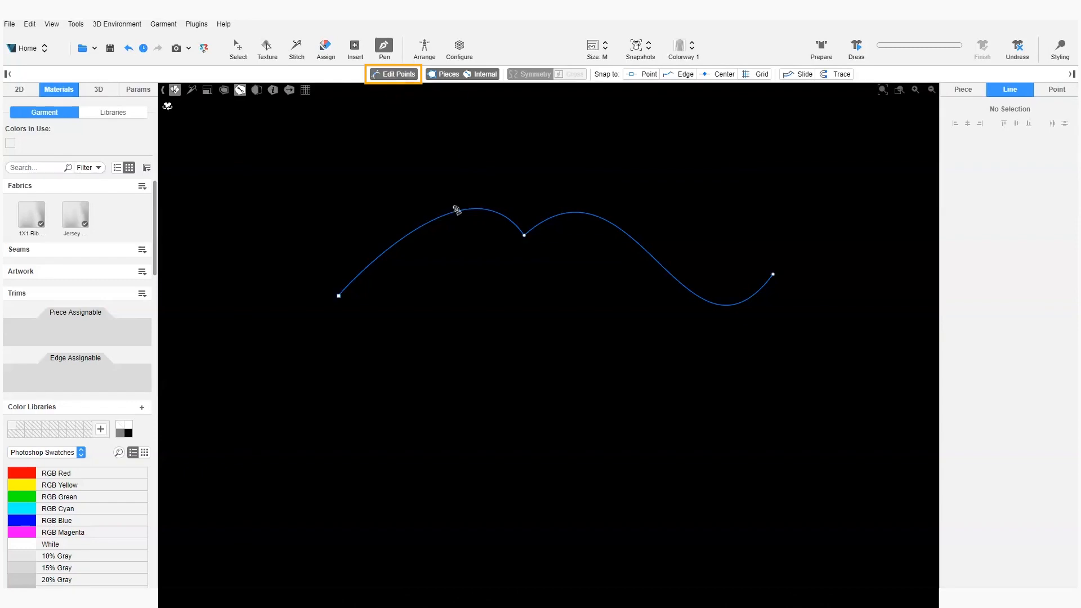
mouse_move(524, 234)
left_mouse_down()
mouse_move(525, 223)
mouse_move(519, 255)
left_mouse_up()
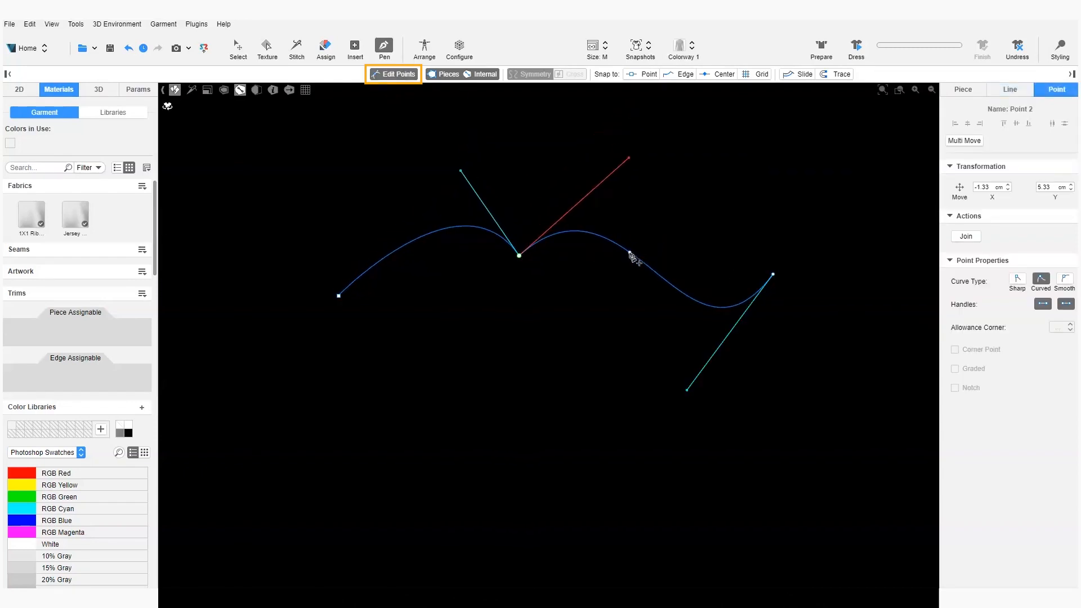
left_click(441, 230)
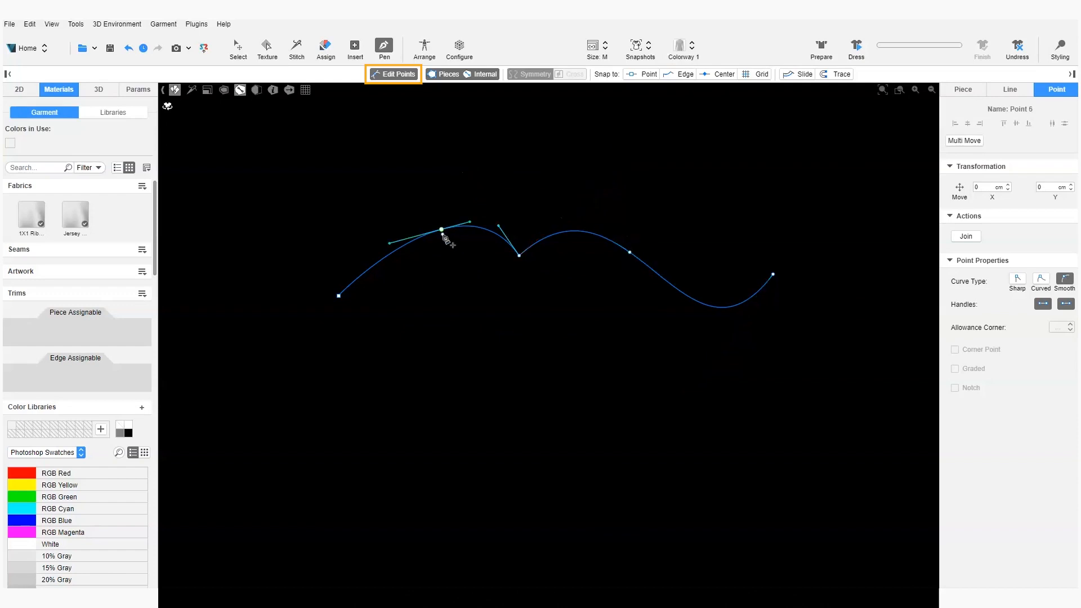
Continue the wavy line from its last endpoint with two more curved points, looping downward and back beneath the curve.
left_click(774, 275)
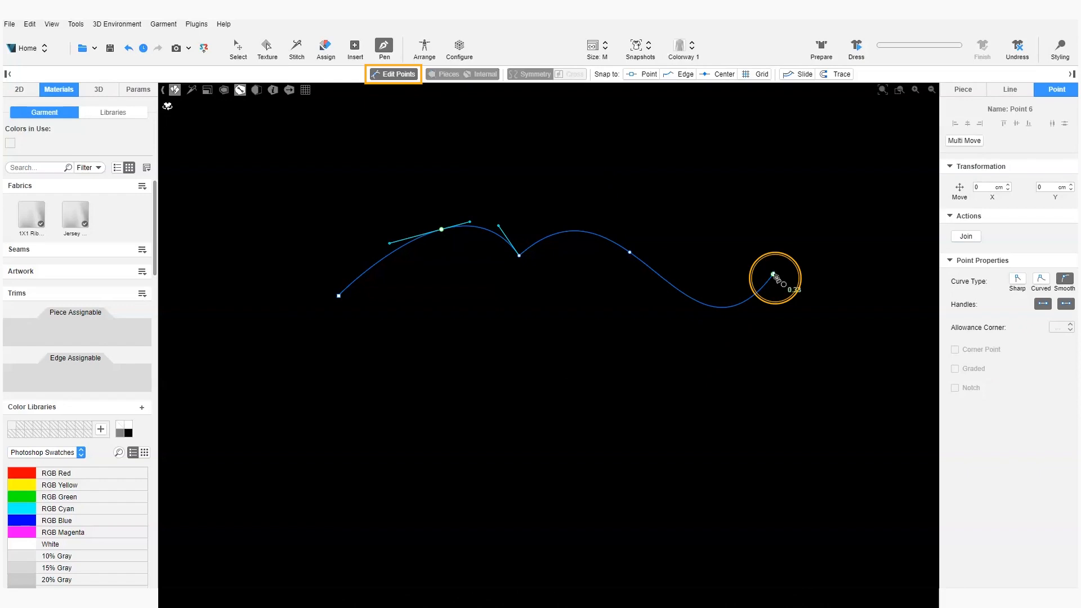
left_click_drag(821, 309, 816, 384)
left_click_drag(627, 388, 668, 461)
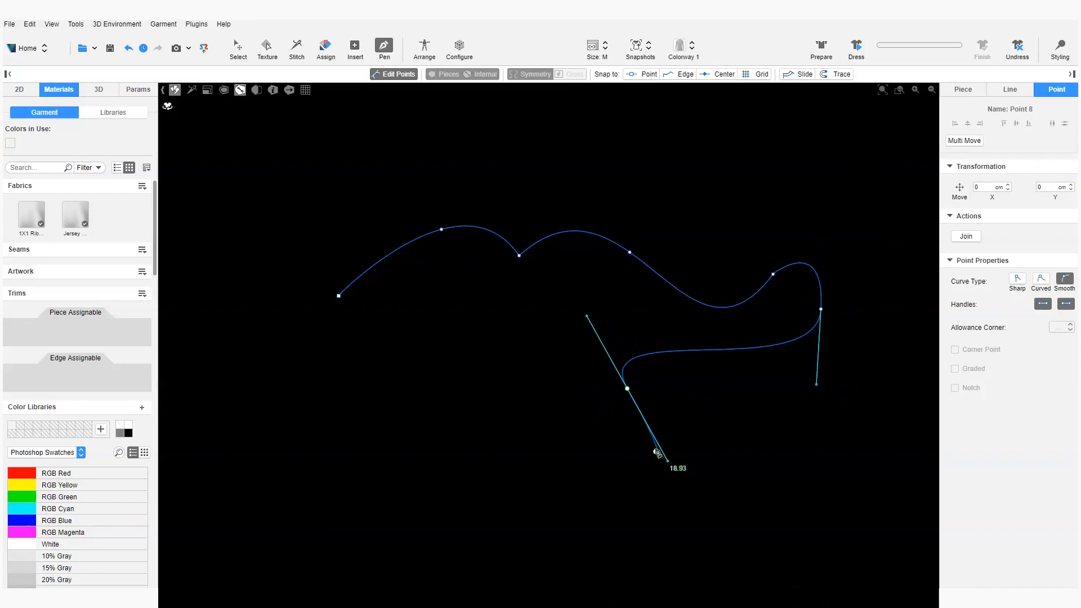
Draw a closed five-sided shape with straight edges, starting with a side about 56 cm long and ending on the starting point.
left_click(545, 165)
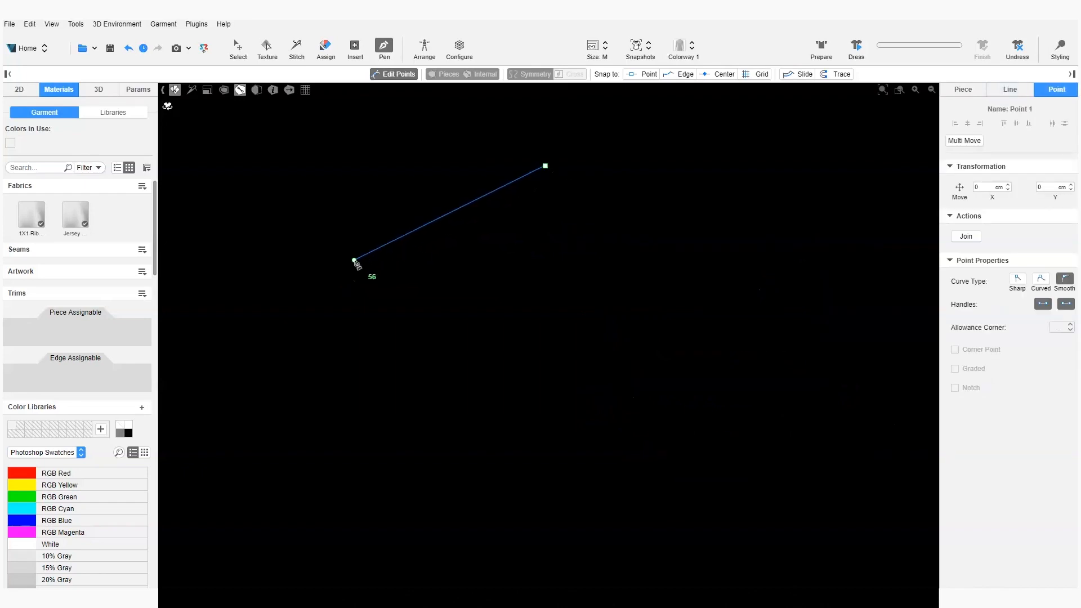
left_click(354, 260)
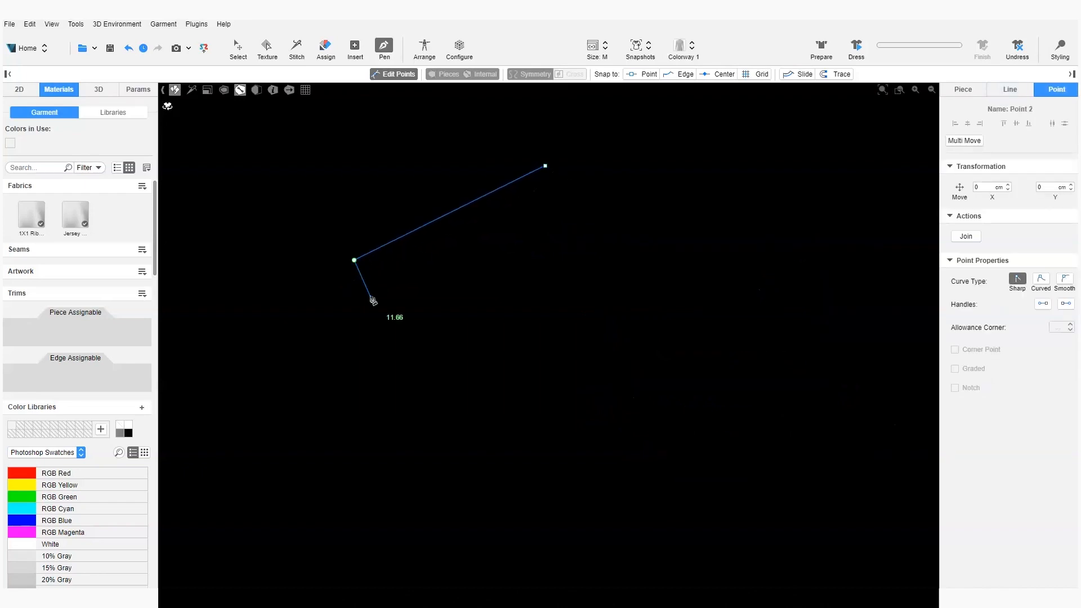
left_click(389, 488)
left_click(629, 468)
left_click(786, 259)
left_click(543, 166)
left_click(545, 167)
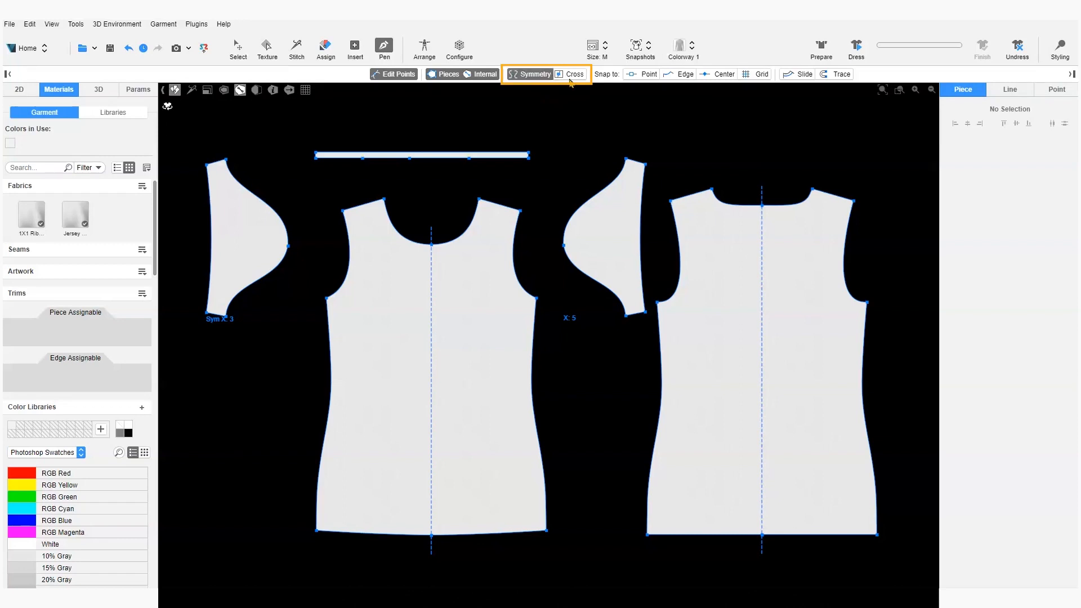
Using Symmetry and edge snapping, draw a vertical internal line about 36 cm long on the front piece, running down from beside the neckline.
left_click(569, 79)
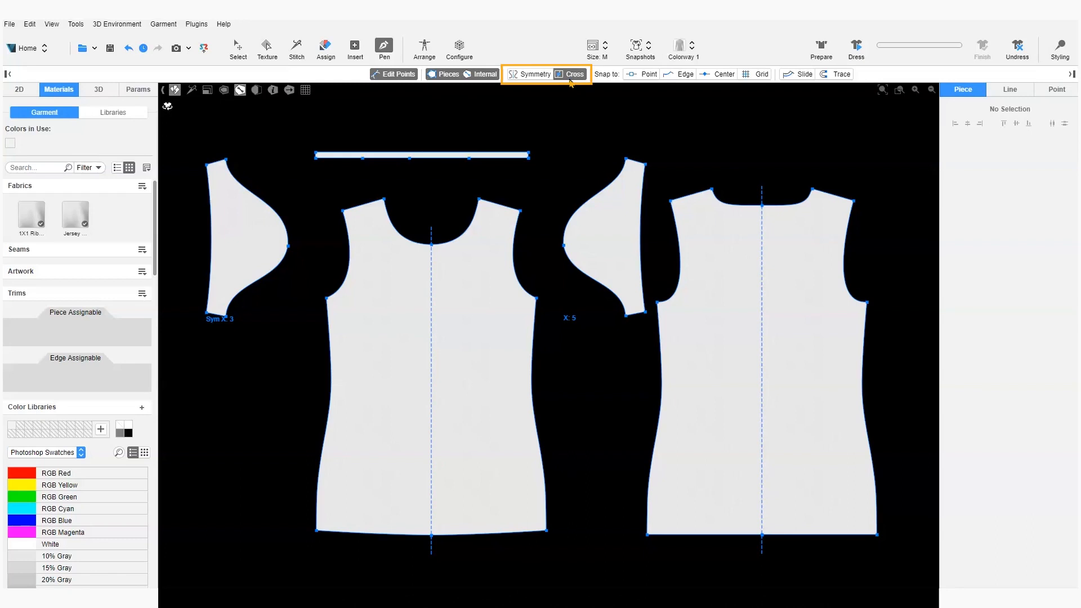
left_click(535, 76)
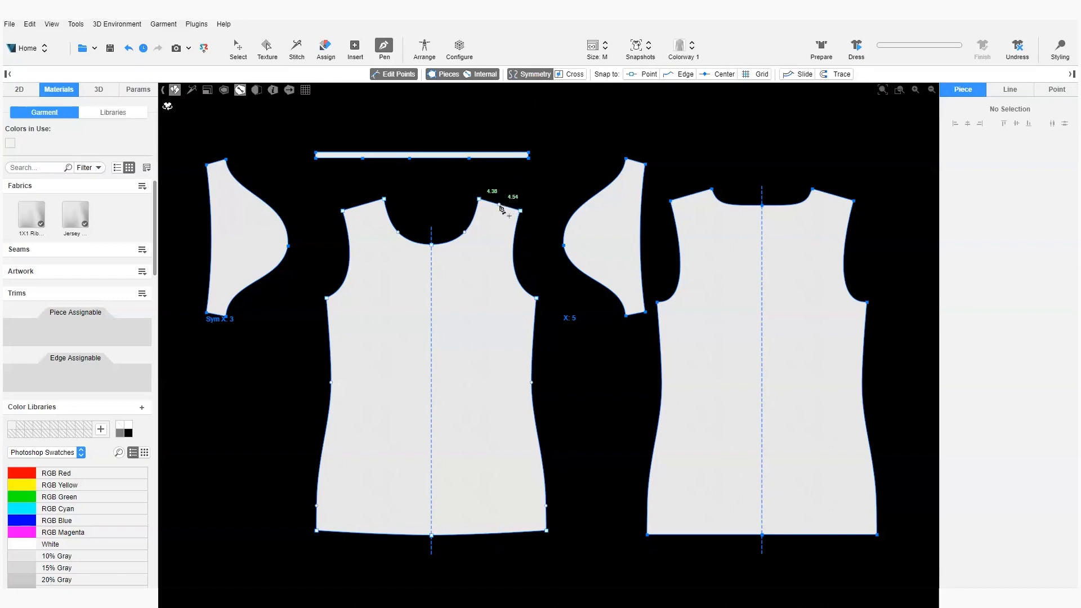
left_click(412, 76)
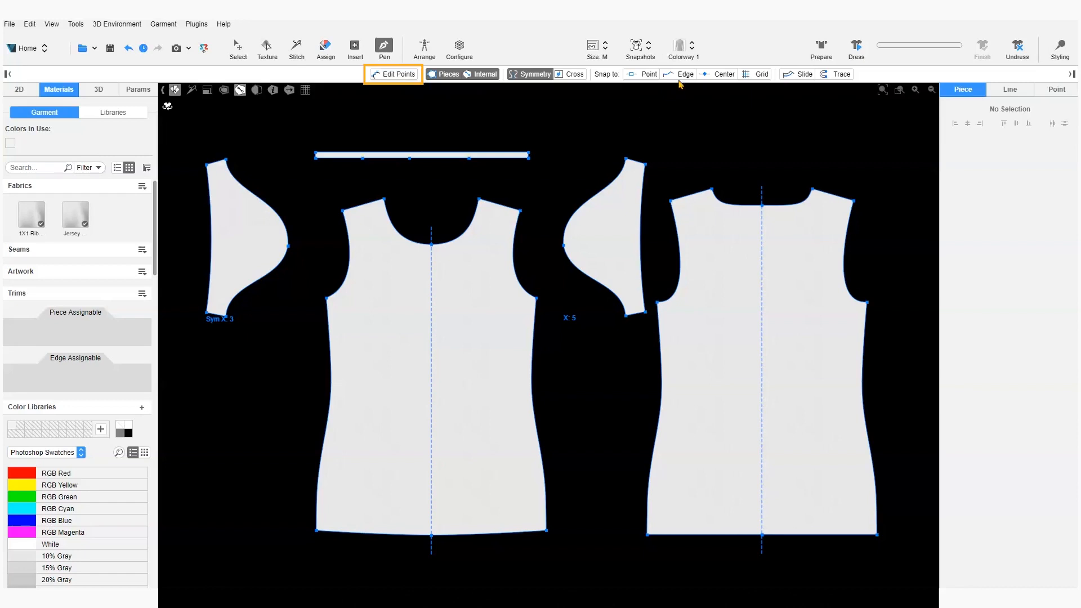
left_click(685, 75)
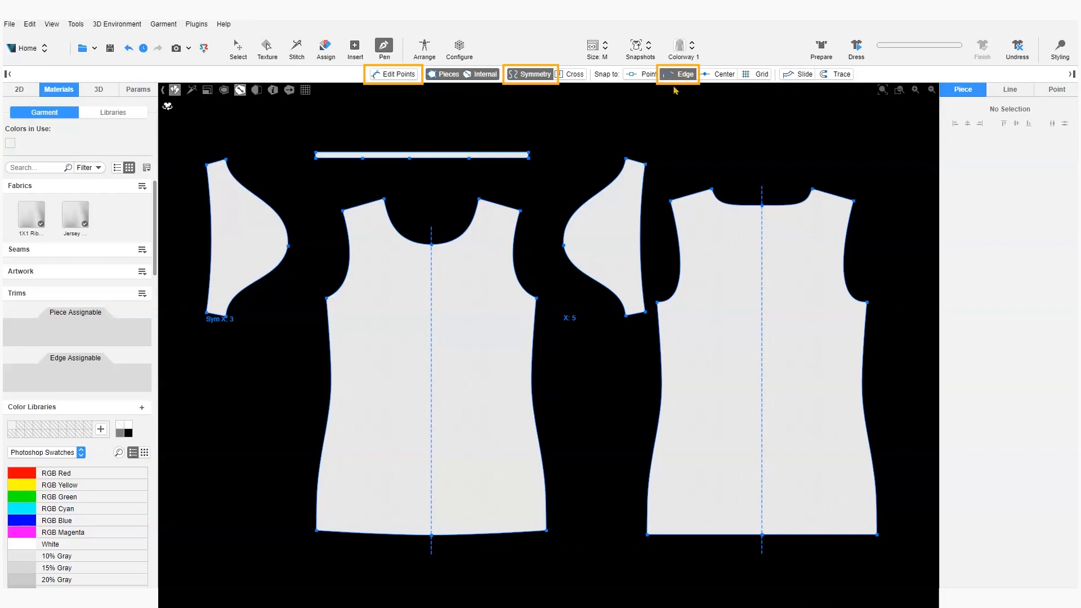
left_click(495, 203)
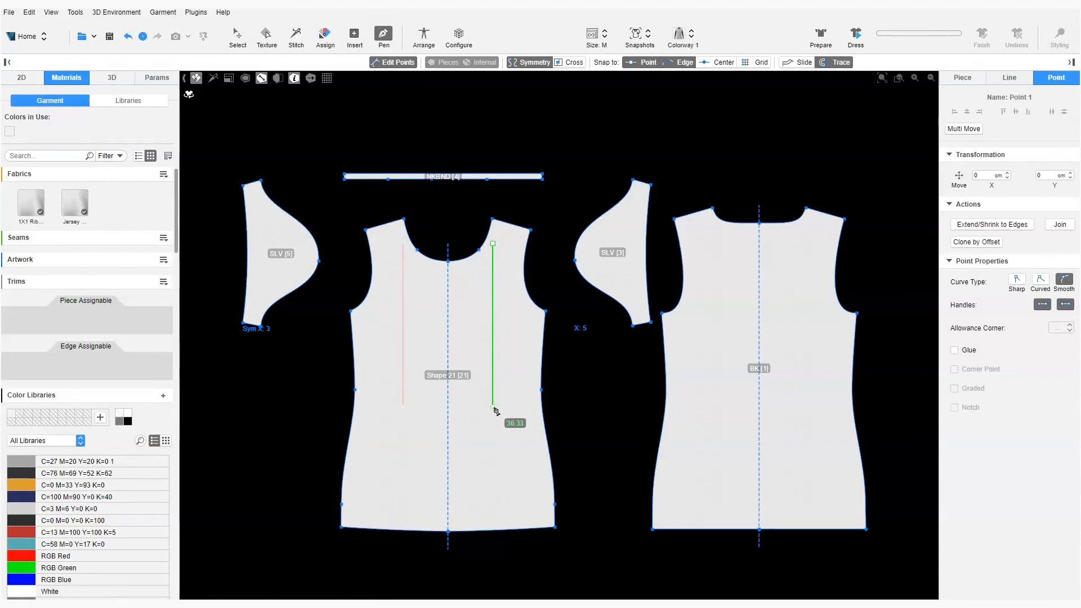
double_click(494, 408)
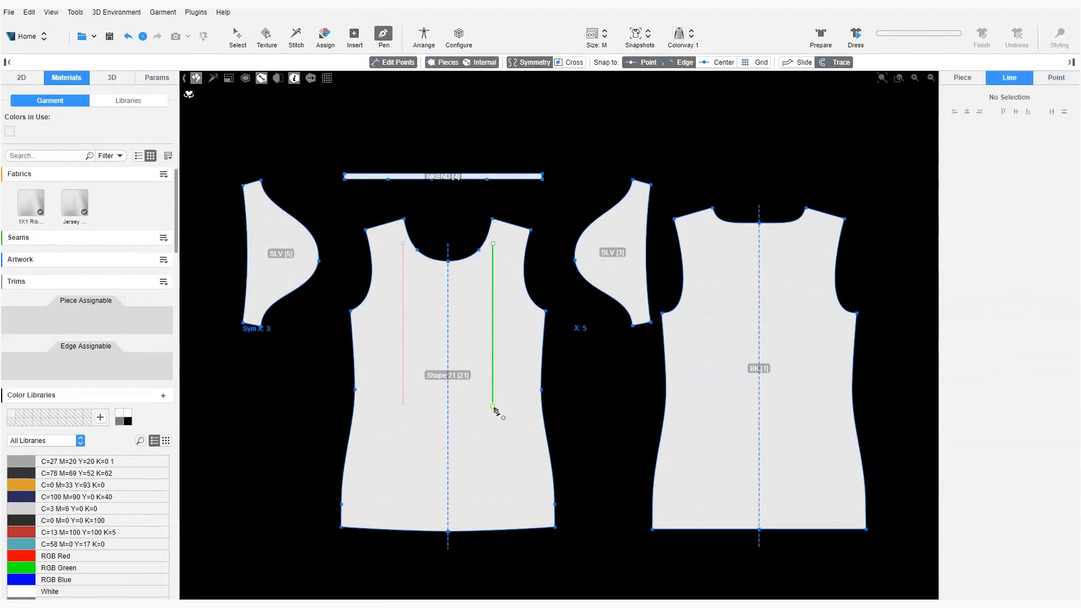
Extend the front piece's vertical internal line to the piece edges and nudge the glued line slightly sideways.
left_click(238, 35)
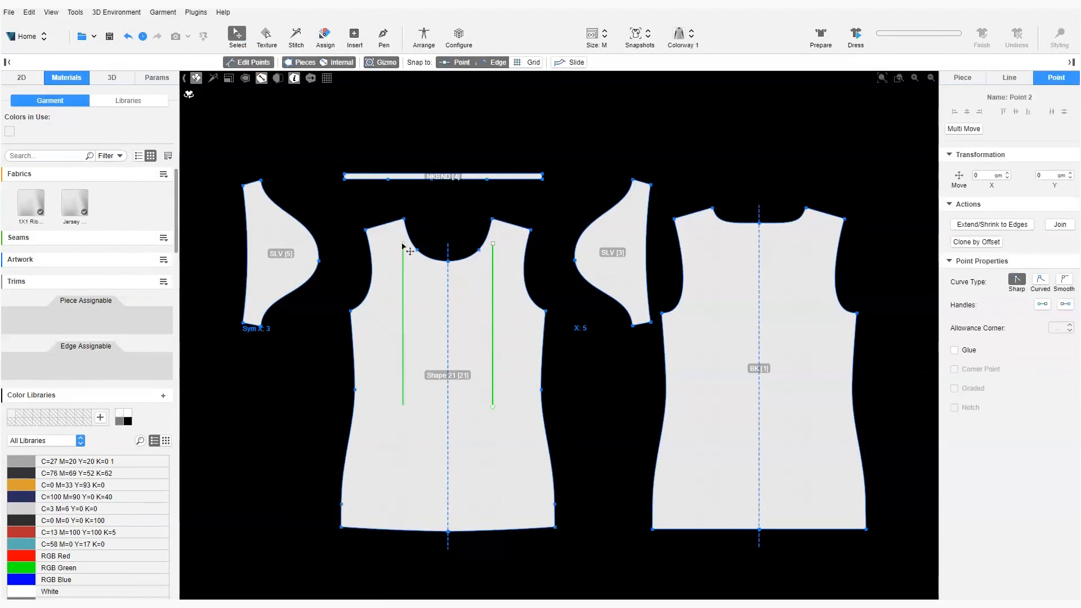
left_click(494, 328)
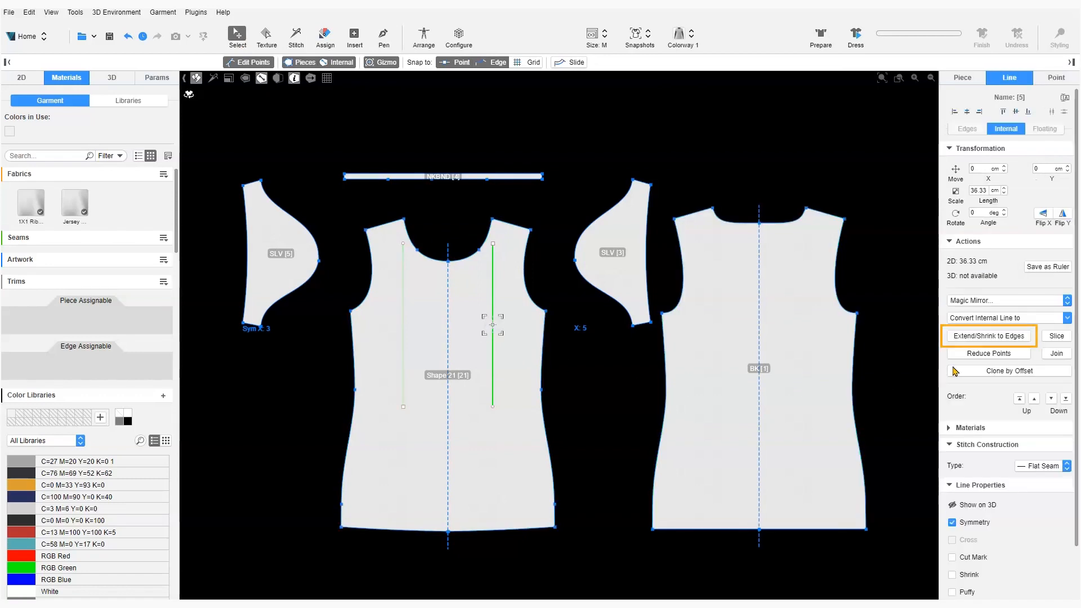
left_click(1022, 338)
scroll(1050, 484, "down", 2)
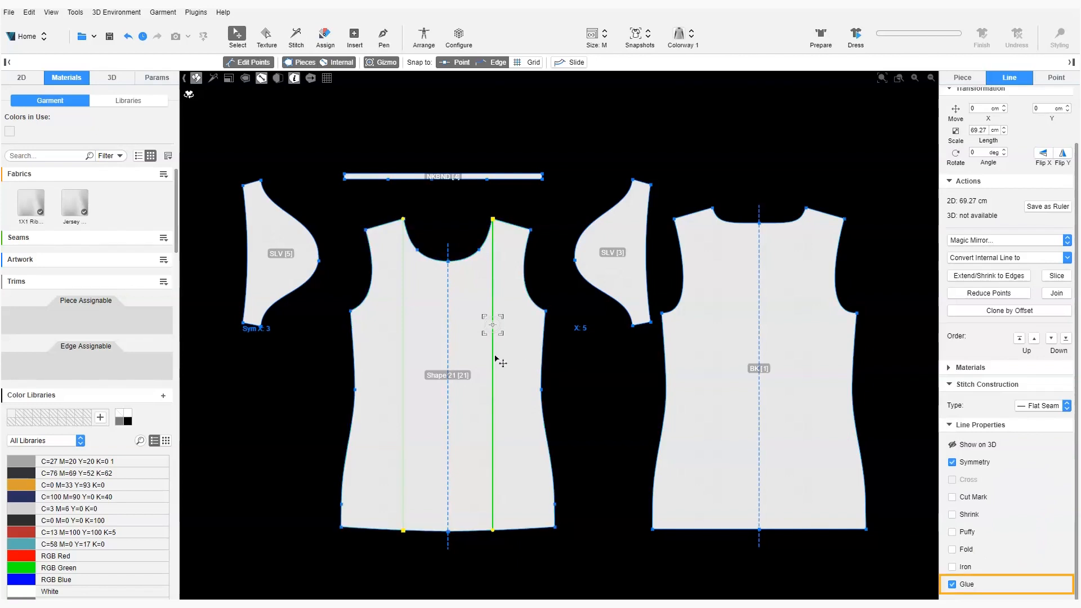
left_click(489, 380)
mouse_move(491, 380)
left_mouse_down()
mouse_move(516, 384)
mouse_move(463, 381)
mouse_move(494, 382)
left_mouse_up()
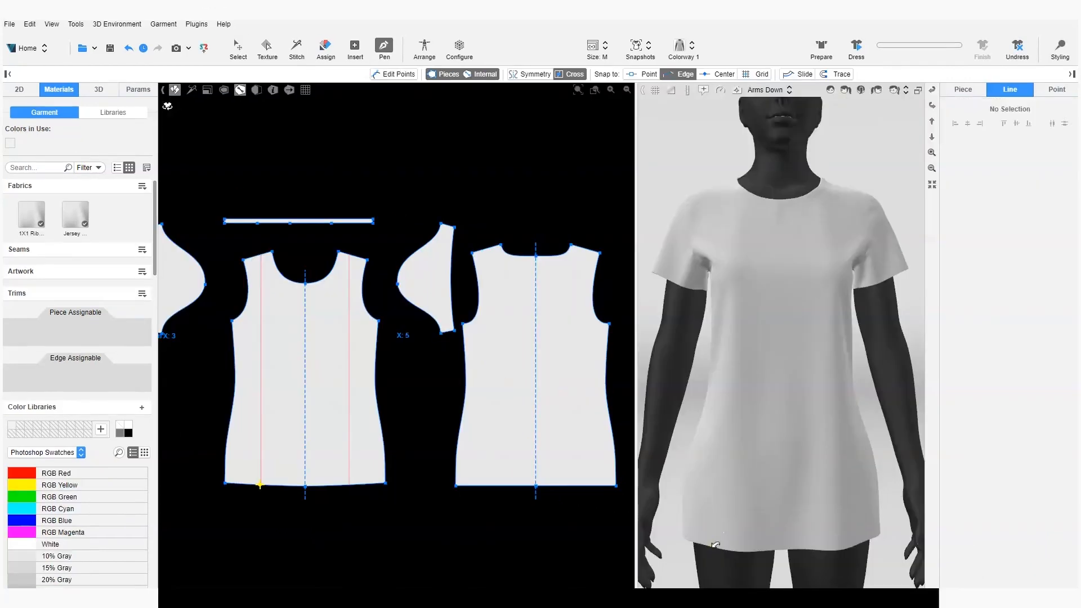
In Cross mode, draw a continuous diagonal line on the 3D garment from the front hem over the opposite shoulder to the back hem.
left_click(259, 484)
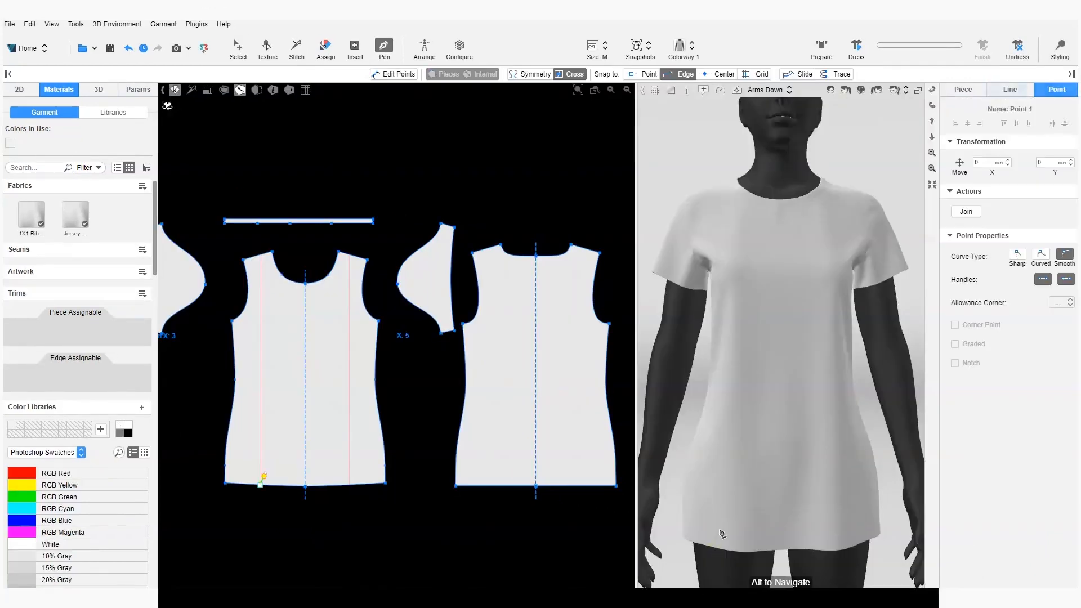
left_click(838, 218)
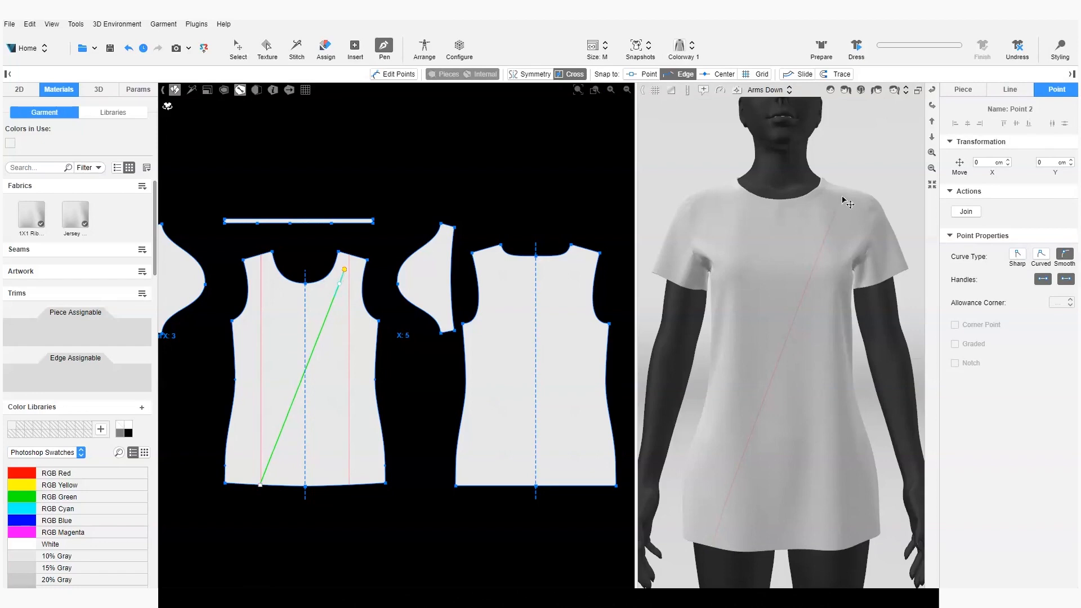
left_click_drag(848, 182, 795, 331, "alt")
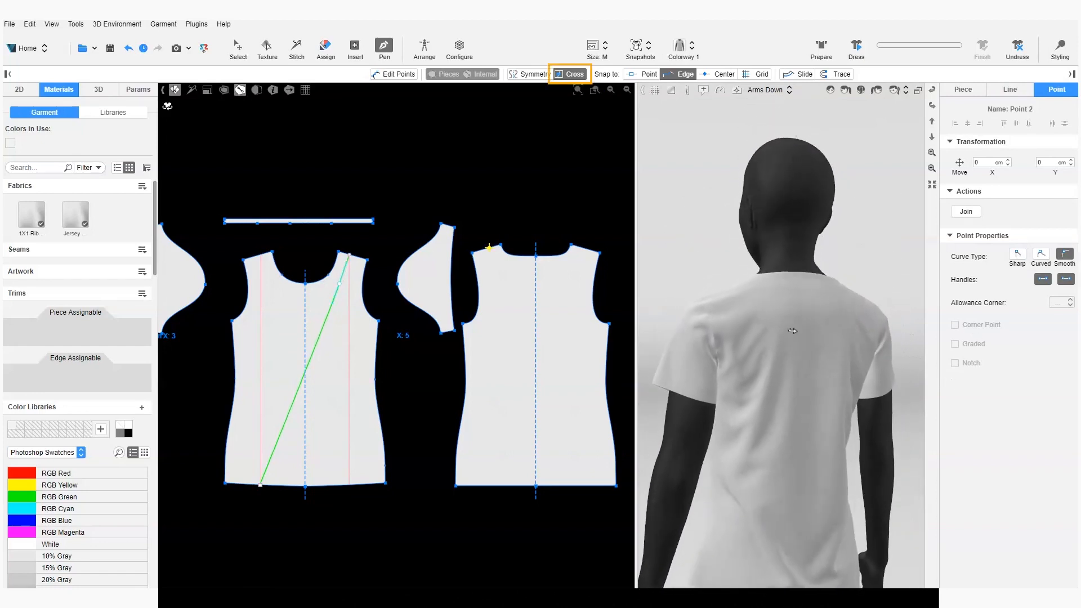
left_click(789, 386)
left_click_drag(880, 536, 818, 428, "alt")
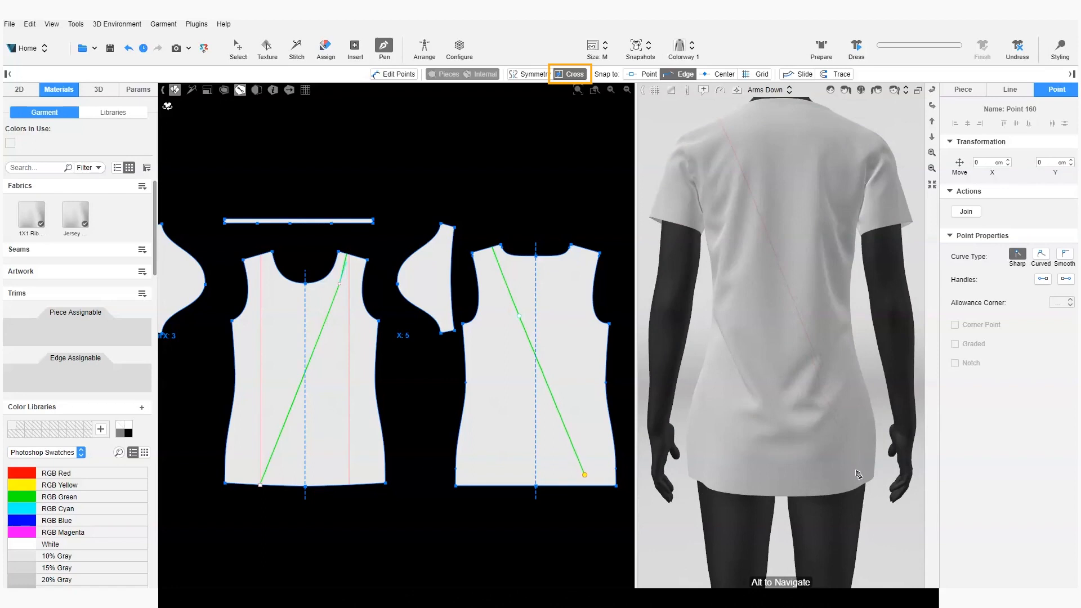
double_click(861, 488)
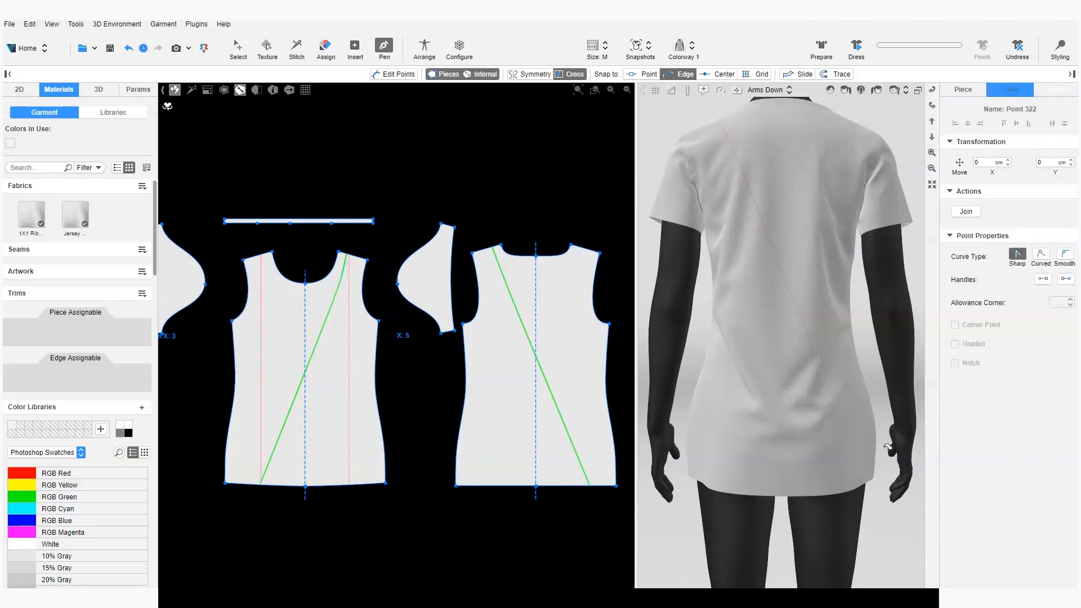
Enable point editing and move the diagonal line's middle point on the 2D back piece about 2.4 cm in X and 0.9 cm in Y.
scroll(754, 194, "down", 1)
left_click_drag(725, 121, 630, 360, "alt")
key("e")
scroll(538, 361, "up", 5)
mouse_move(495, 259)
left_mouse_down()
mouse_move(492, 282)
mouse_move(513, 263)
left_mouse_up()
Reposition the diagonal line's middle point directly on the back of the 3D garment, moving it up toward the shoulder.
left_click_drag(665, 336, 554, 394, "alt")
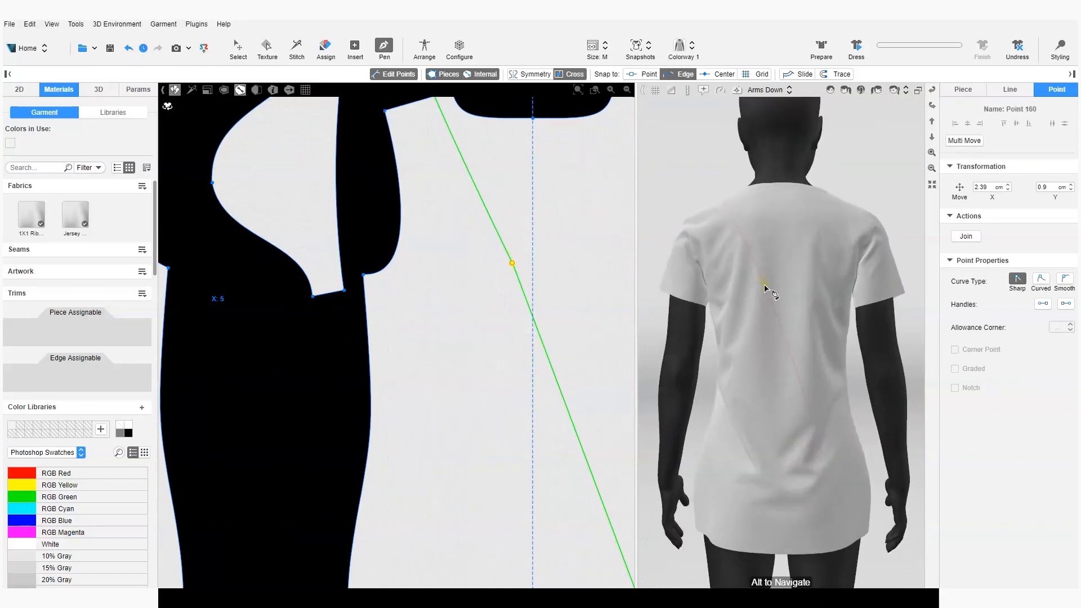
left_click_drag(766, 287, 781, 277)
left_click_drag(761, 289, 737, 232)
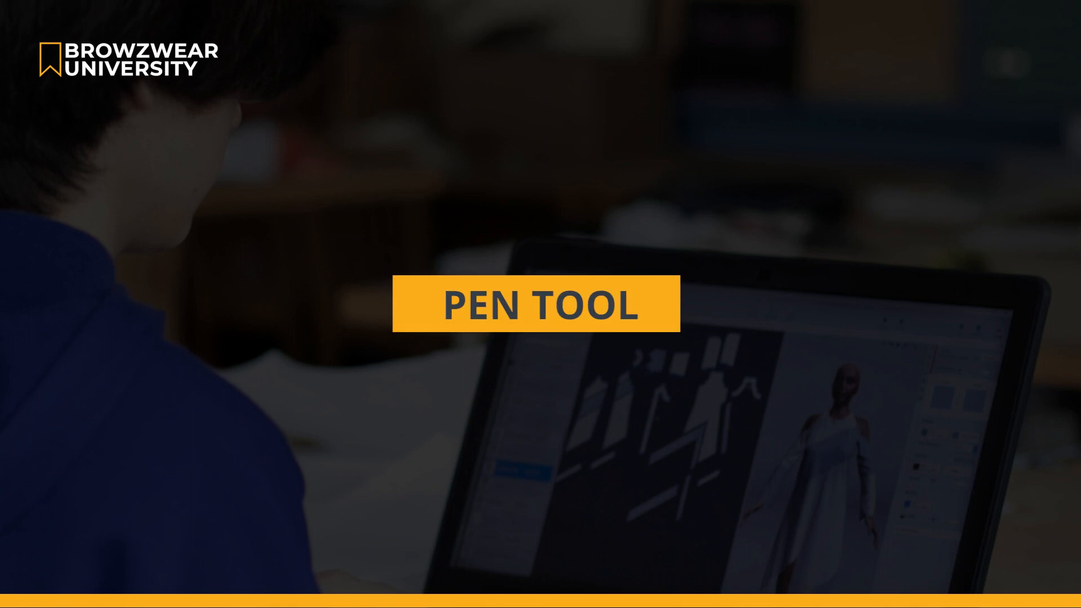